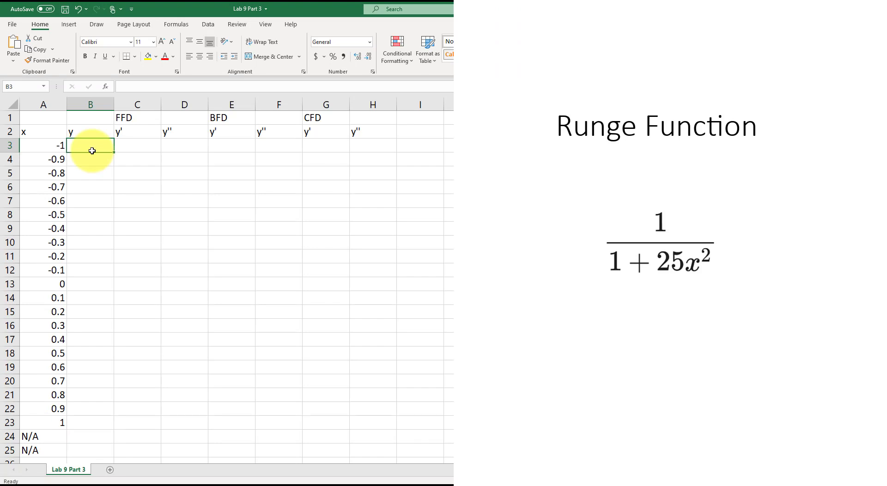
# Step: Enter the Runge function =1/(1+25*A3^2) in B3 and fill it down the y column to B23
pyautogui.write('=1/(1+25*')
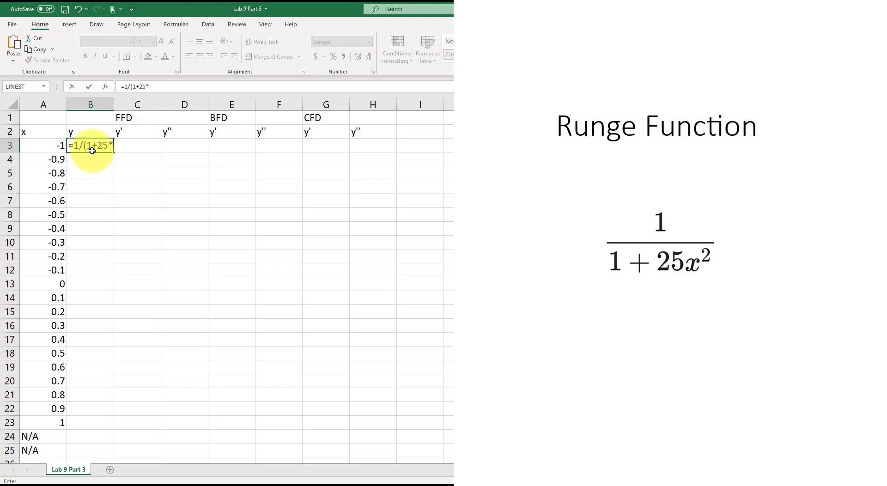
pyautogui.click(49, 143)
pyautogui.write('^')
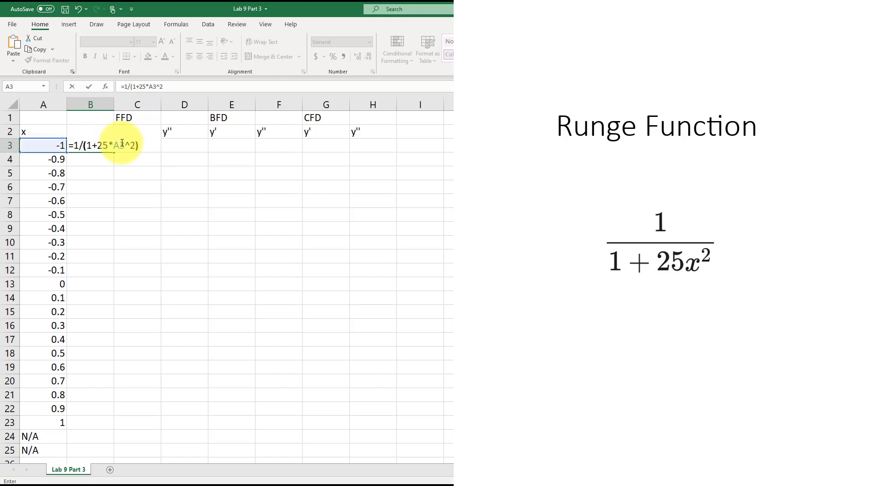
pyautogui.write('2)')
pyautogui.hotkey('ctrl', 'Return')
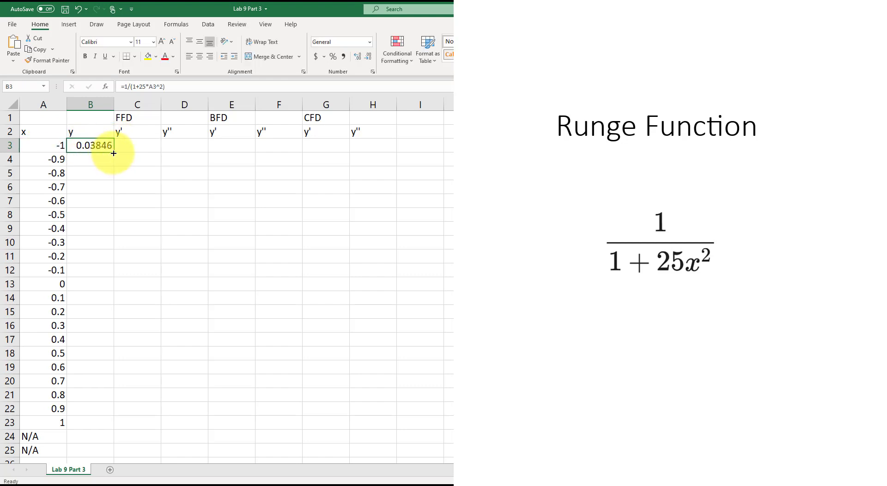
pyautogui.moveTo(113, 153); pyautogui.dragTo(97, 422)
# Step: Enter N/A in the y column cells B24 and B25, below the computed values
pyautogui.click(109, 436)
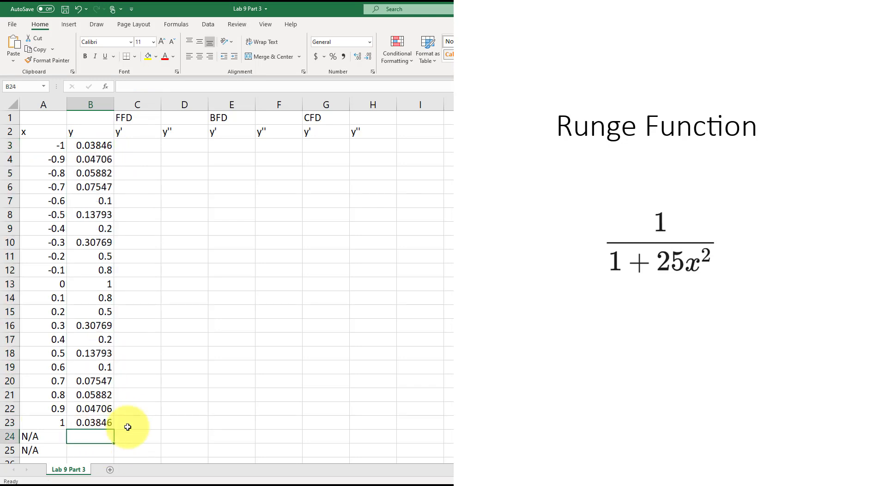
pyautogui.write('N/A')
pyautogui.press('Return')
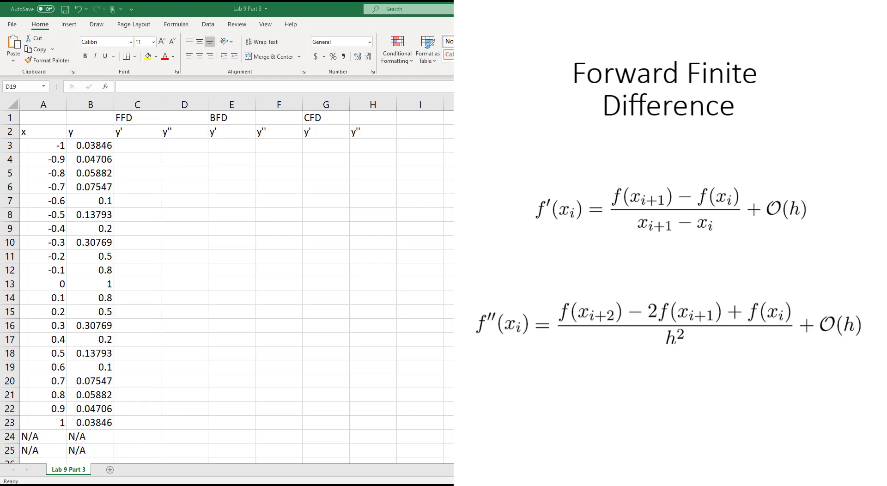
# Step: Enter the forward-difference first derivative =(B4-B3)/(A4-A3) in C3 under FFD y'
pyautogui.click(145, 149)
pyautogui.write('=')
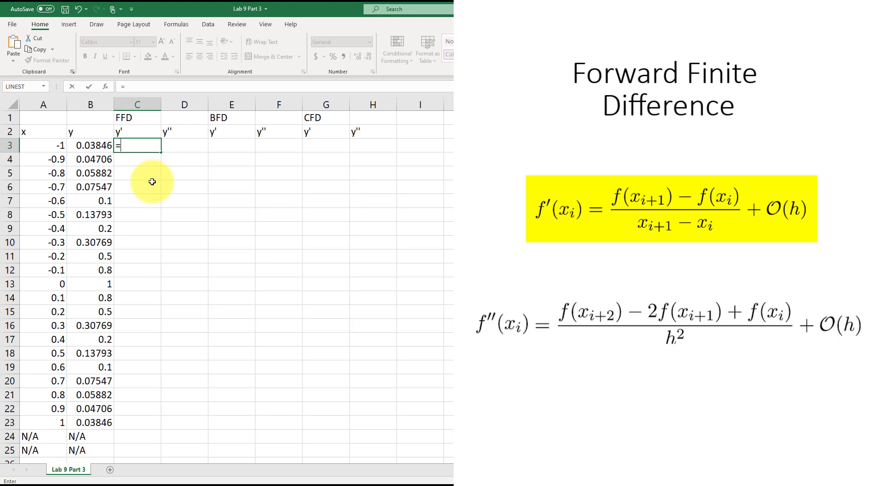
pyautogui.write('(')
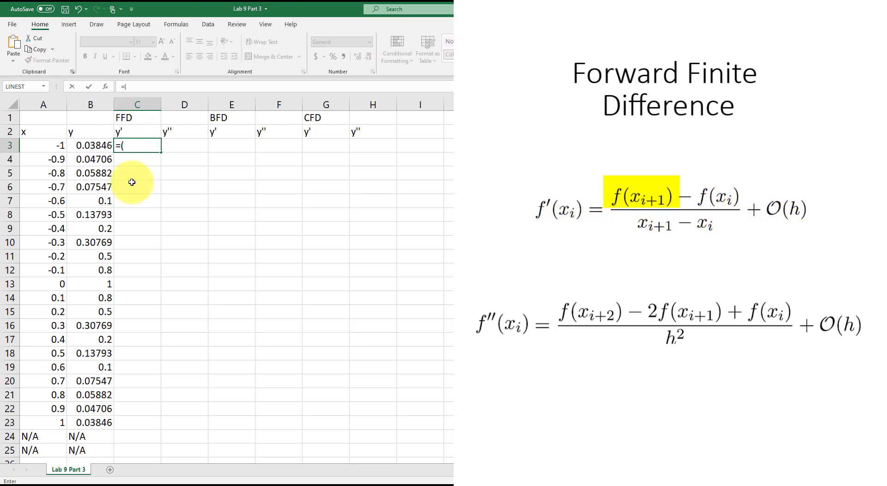
pyautogui.click(92, 160)
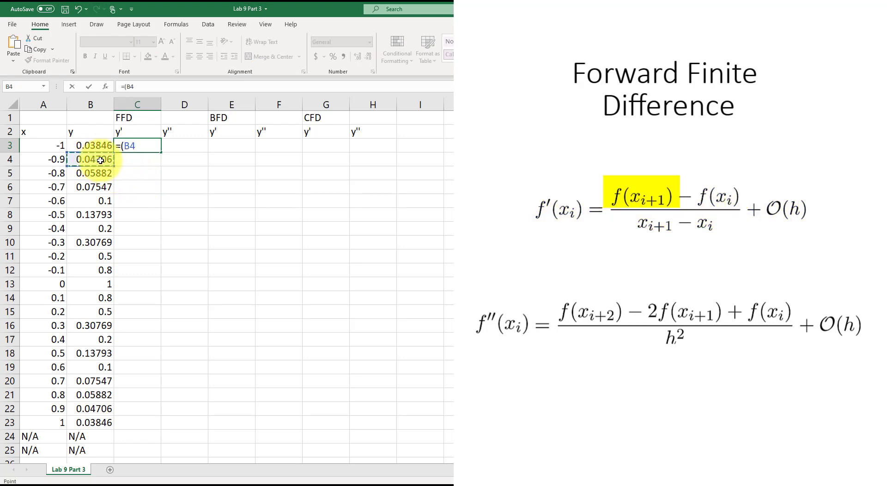
pyautogui.write('-')
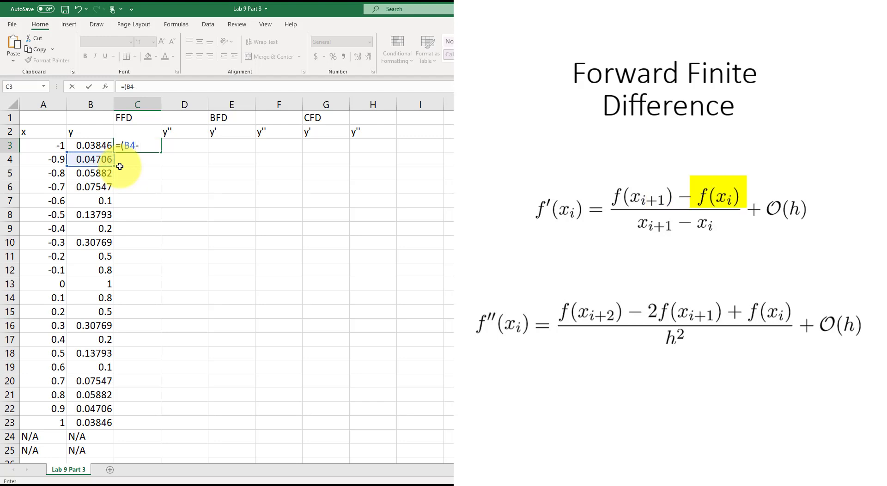
pyautogui.click(76, 145)
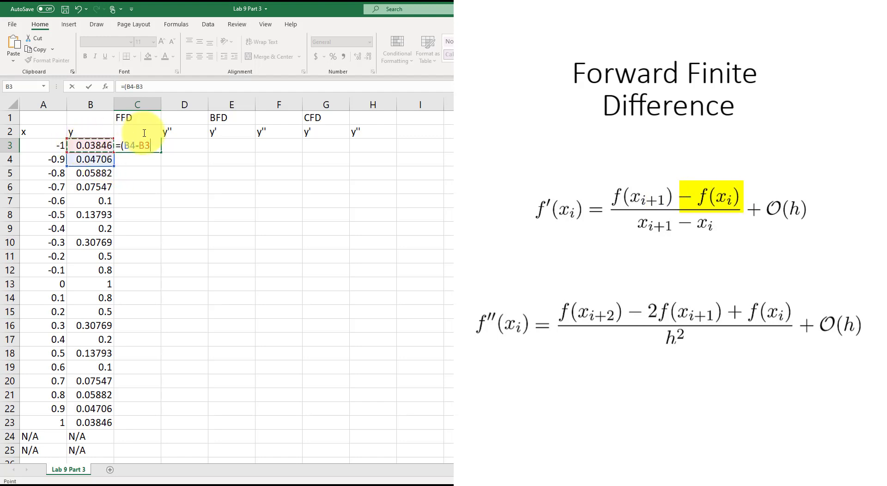
pyautogui.write(')/(')
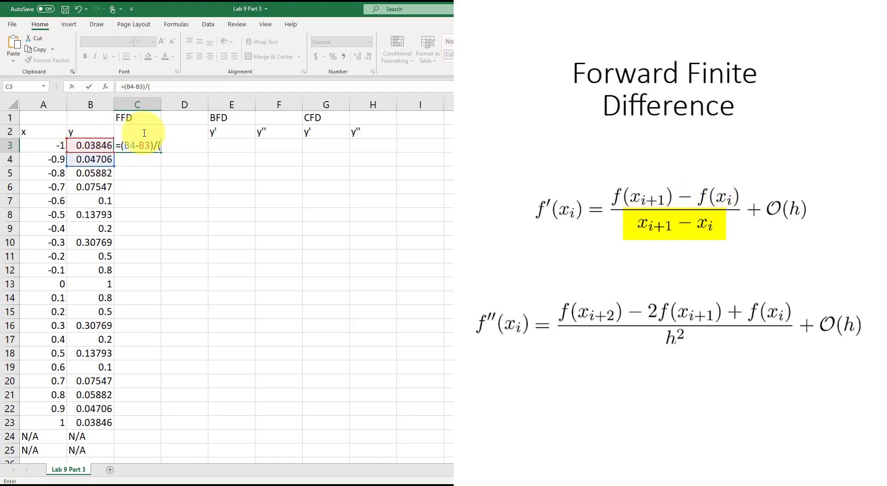
pyautogui.click(54, 160)
pyautogui.write('-')
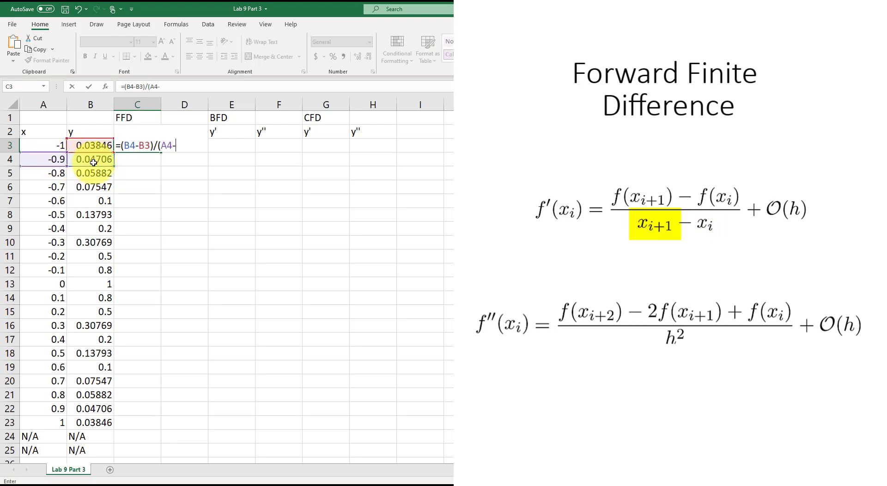
pyautogui.click(54, 146)
pyautogui.write(')')
pyautogui.press('Return')
# Step: Fill the C3 forward first-derivative formula down to C23 and inspect the cell references in C23
pyautogui.click(153, 147)
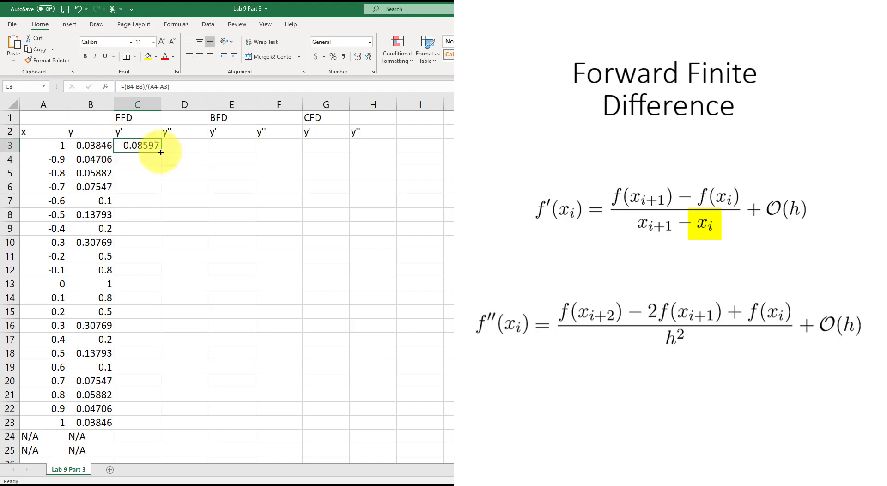
pyautogui.moveTo(160, 152); pyautogui.dragTo(143, 427)
pyautogui.click(142, 432)
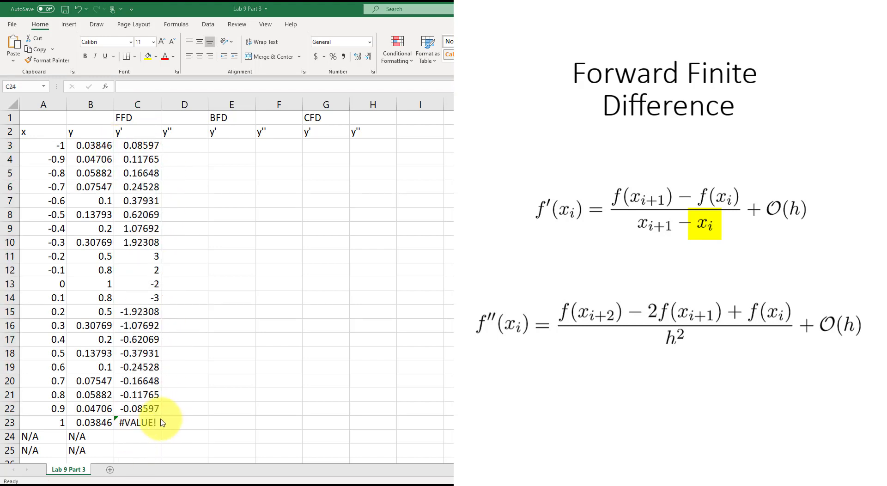
pyautogui.doubleClick(137, 424)
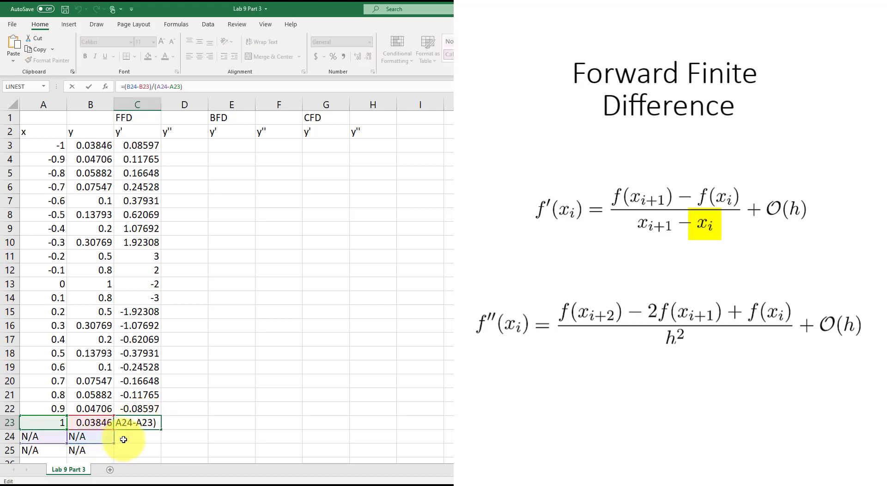
# Step: Enter the forward-difference second derivative =(B5-2*B4+B3)/(A4-A3)^2 in D3 under FFD y''
pyautogui.click(199, 147)
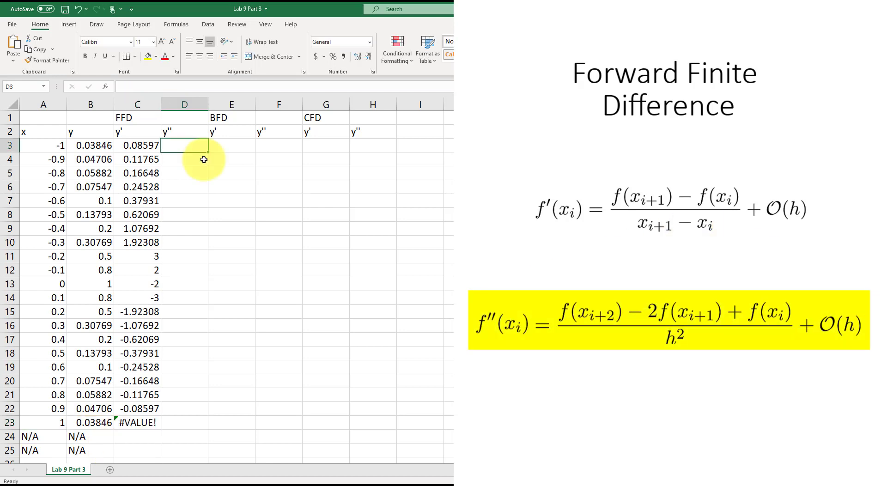
pyautogui.write('=')
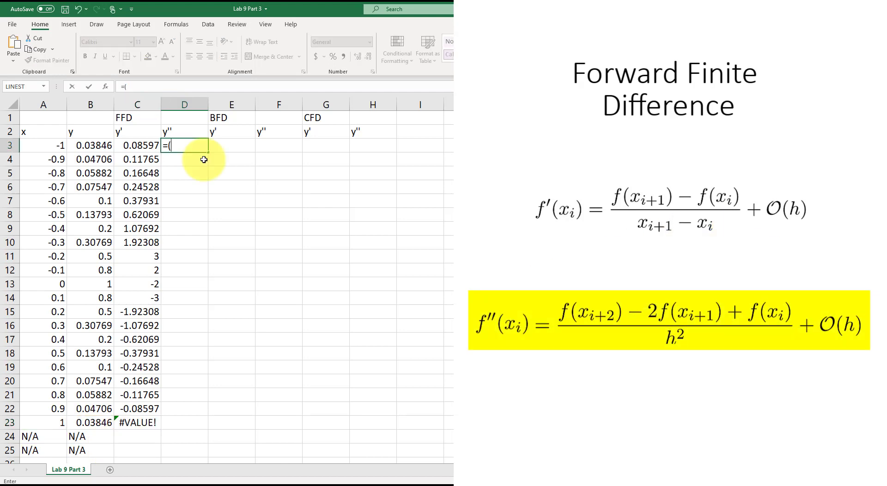
pyautogui.write('(')
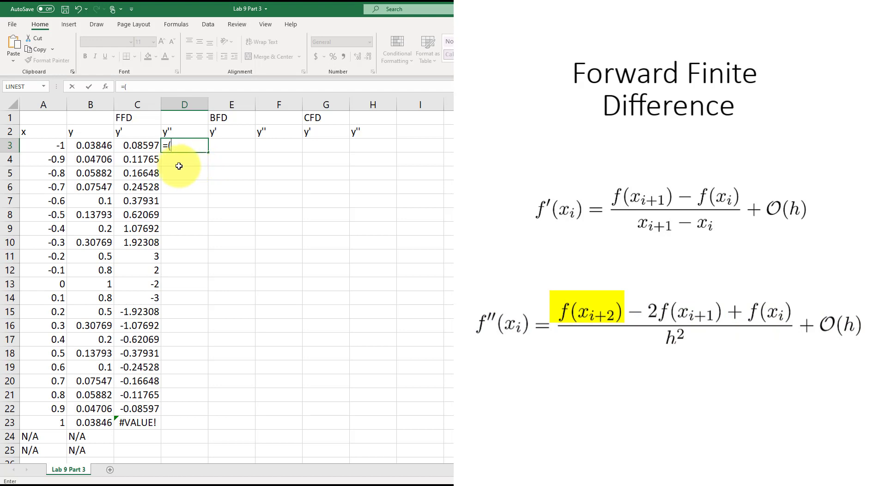
pyautogui.click(111, 173)
pyautogui.write('-2*')
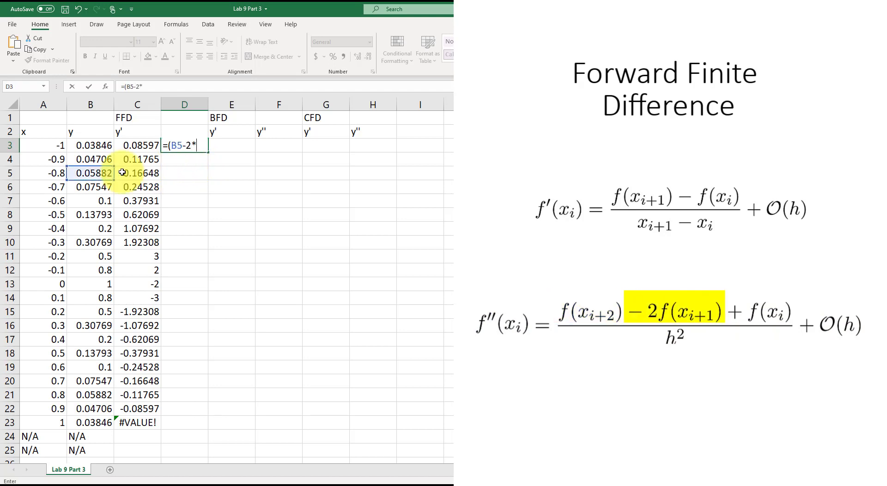
pyautogui.click(96, 160)
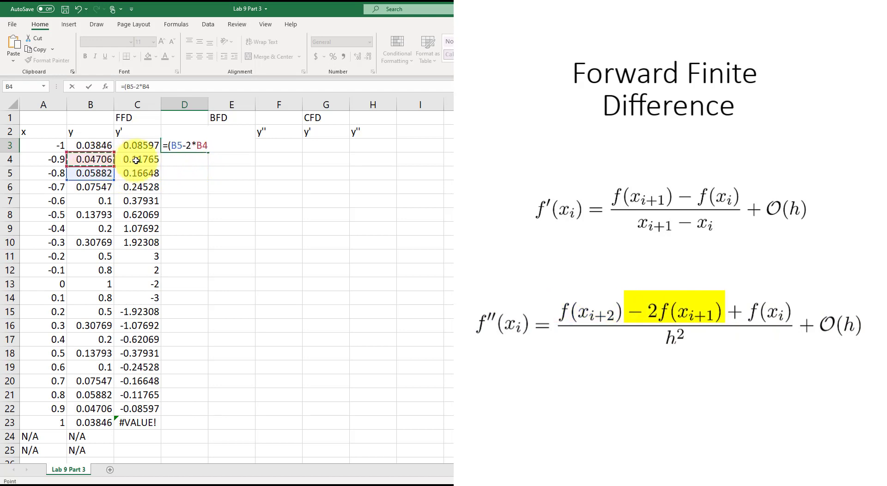
pyautogui.write('+')
pyautogui.click(88, 146)
pyautogui.write(')/(')
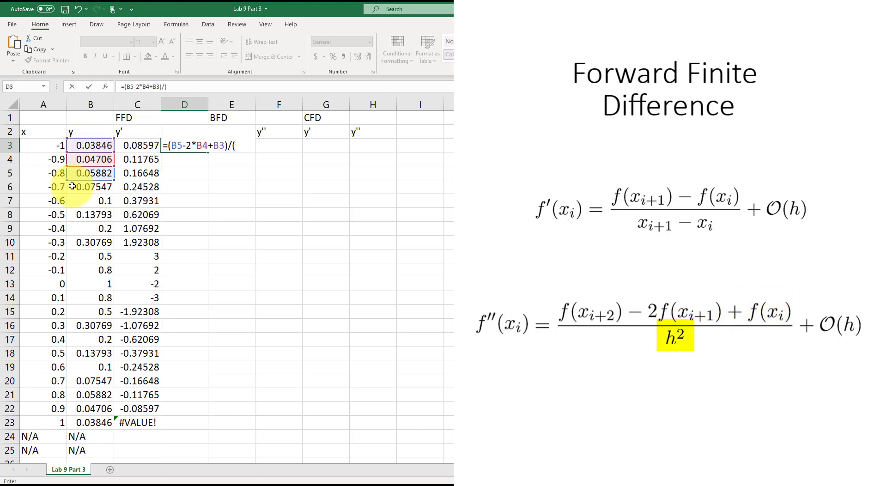
pyautogui.click(54, 159)
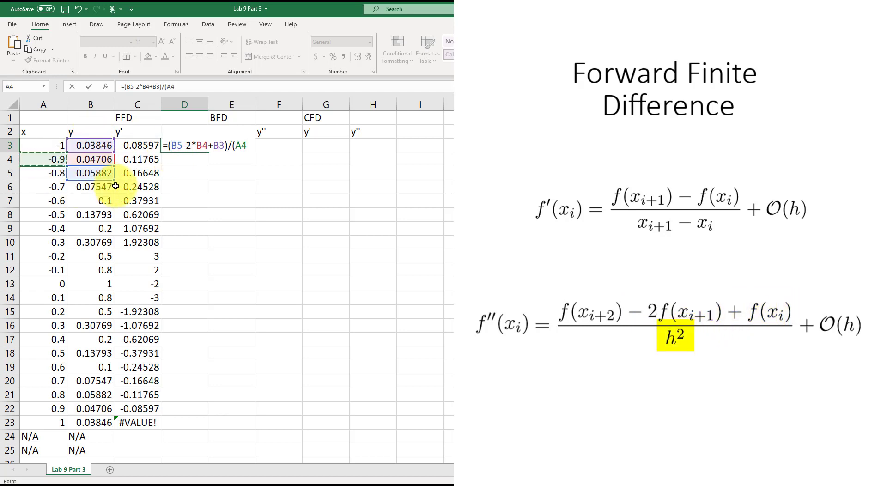
pyautogui.click(47, 145)
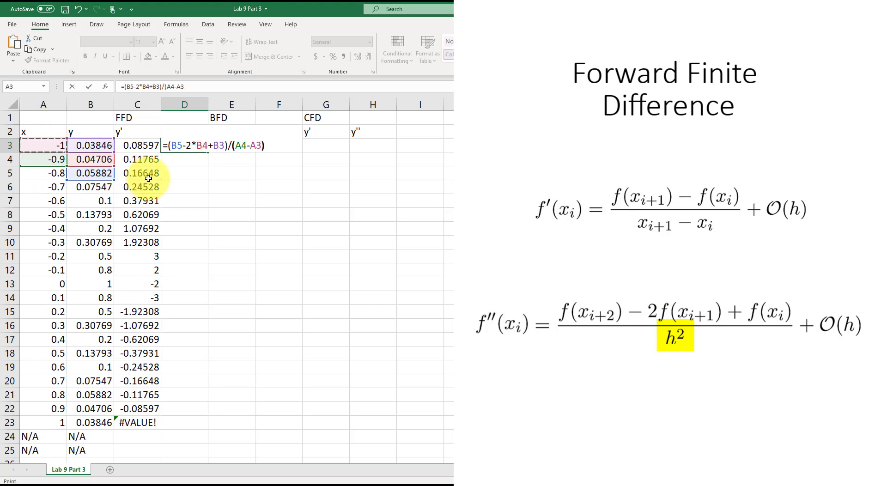
pyautogui.write(')^2')
pyautogui.press('Return')
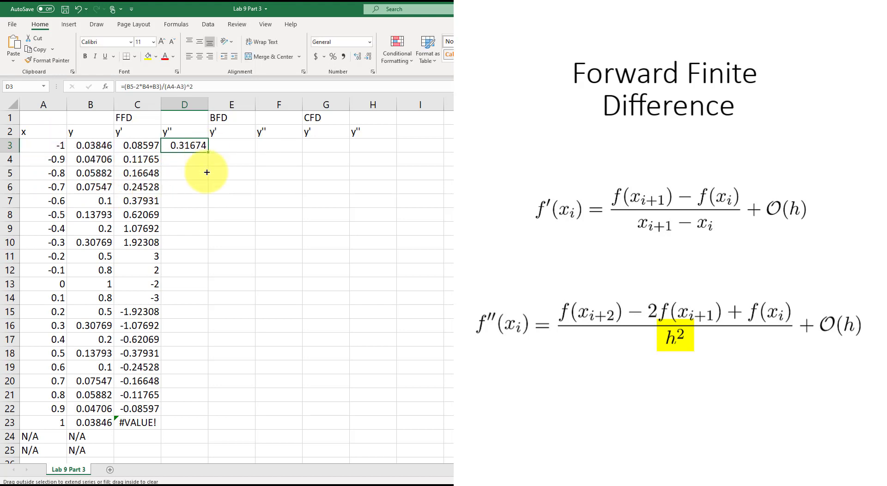
# Step: Fill the D3 forward second-derivative formula down to D23 and inspect the formulas in D23 and D22
pyautogui.moveTo(208, 152); pyautogui.dragTo(209, 421)
pyautogui.click(209, 415)
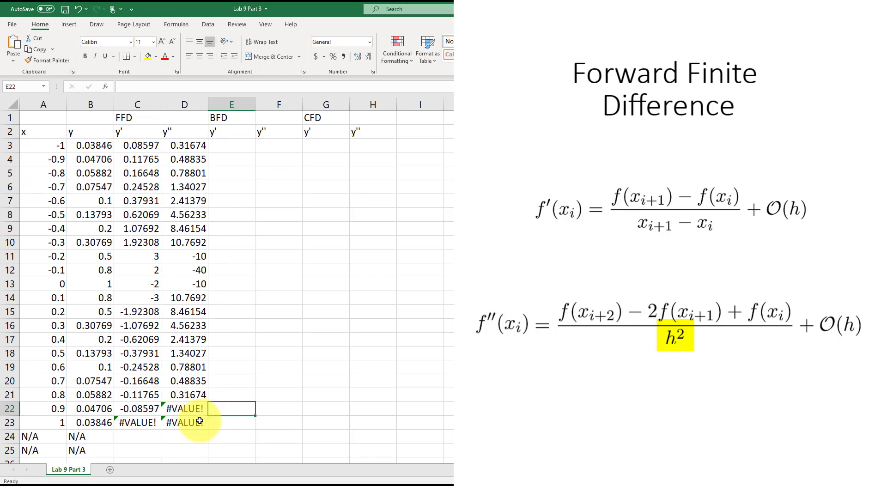
pyautogui.doubleClick(200, 421)
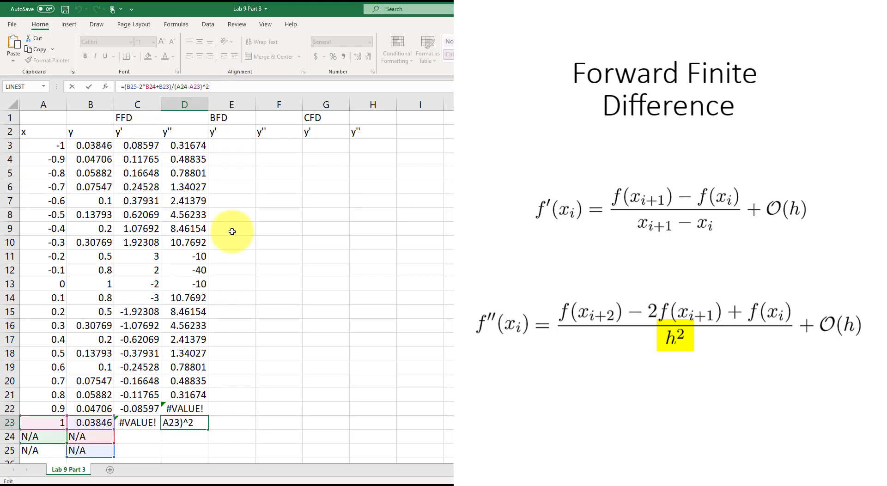
pyautogui.click(184, 408)
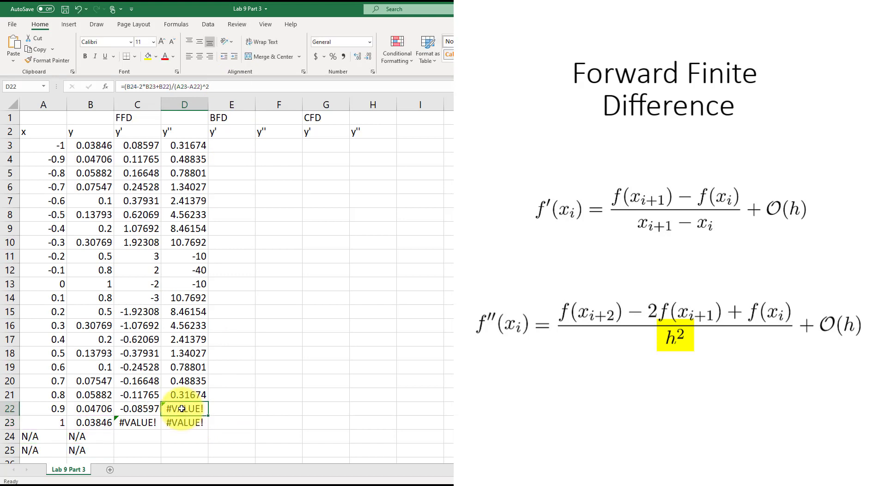
pyautogui.click(234, 92)
# Step: Enter the backward-difference first derivative =(B2-B3)/(A2-A3) in E3 and fill it down to E23
pyautogui.doubleClick(217, 147)
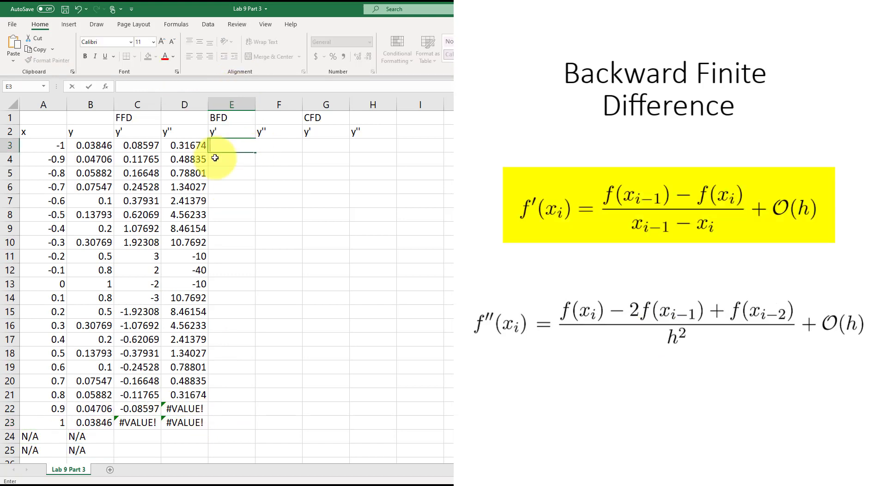
pyautogui.write('=')
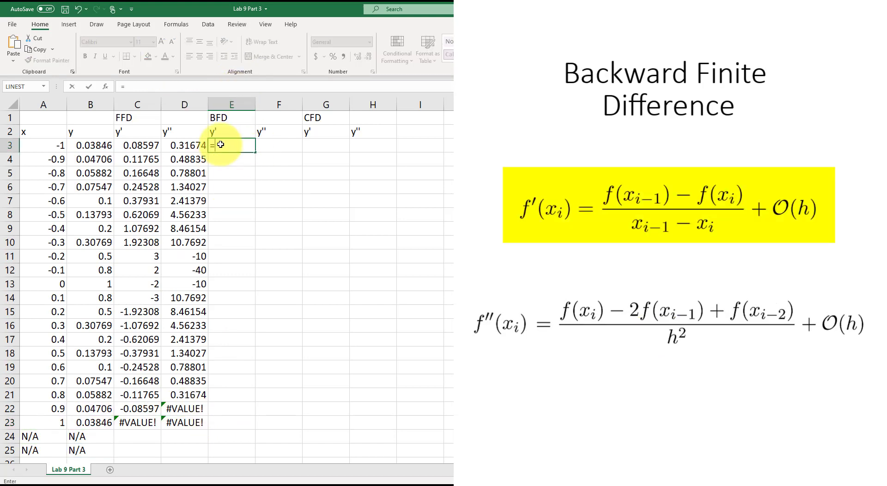
pyautogui.write('(')
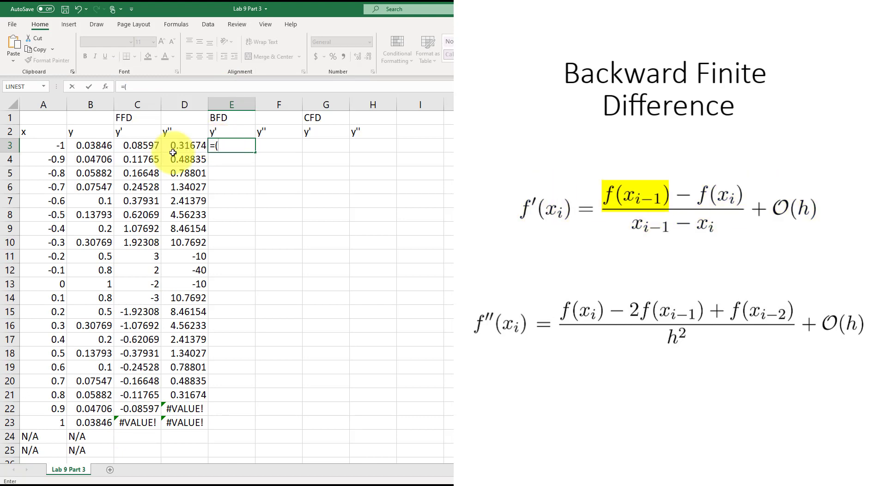
pyautogui.click(103, 136)
pyautogui.write('-')
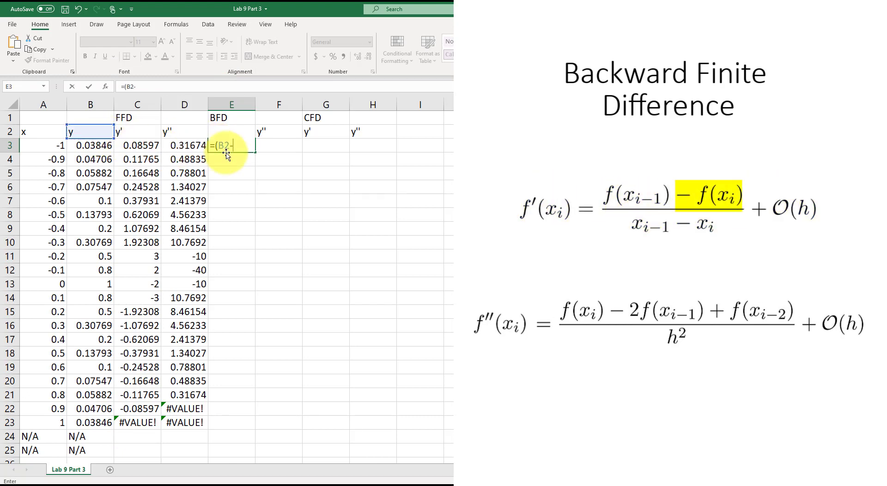
pyautogui.click(96, 143)
pyautogui.write(')/(')
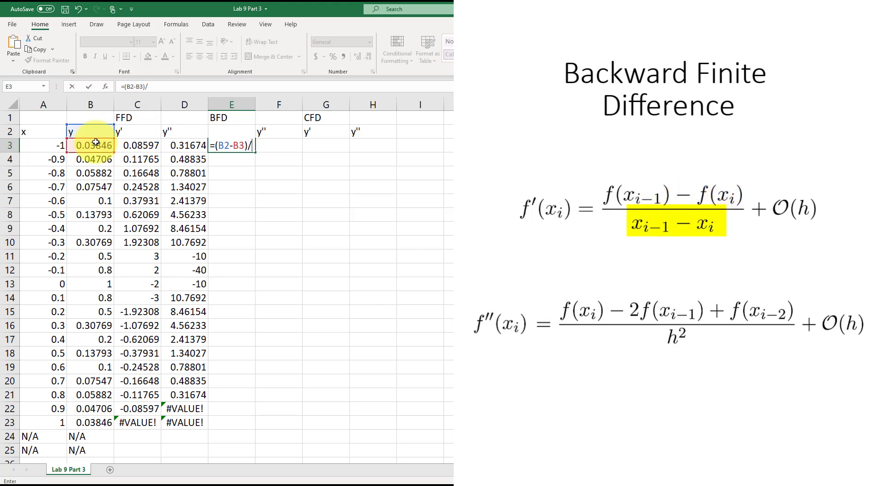
pyautogui.click(48, 135)
pyautogui.write('-')
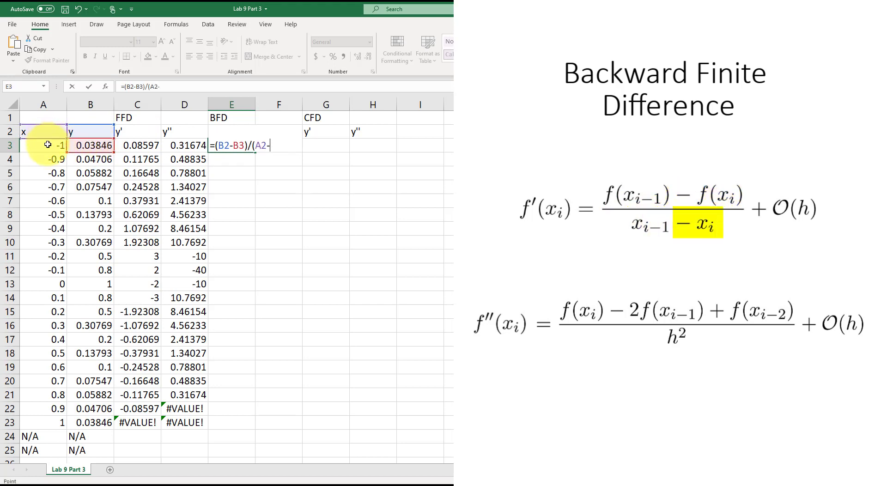
pyautogui.click(47, 144)
pyautogui.hotkey('ctrl', 'Return')
pyautogui.moveTo(255, 152); pyautogui.dragTo(240, 434)
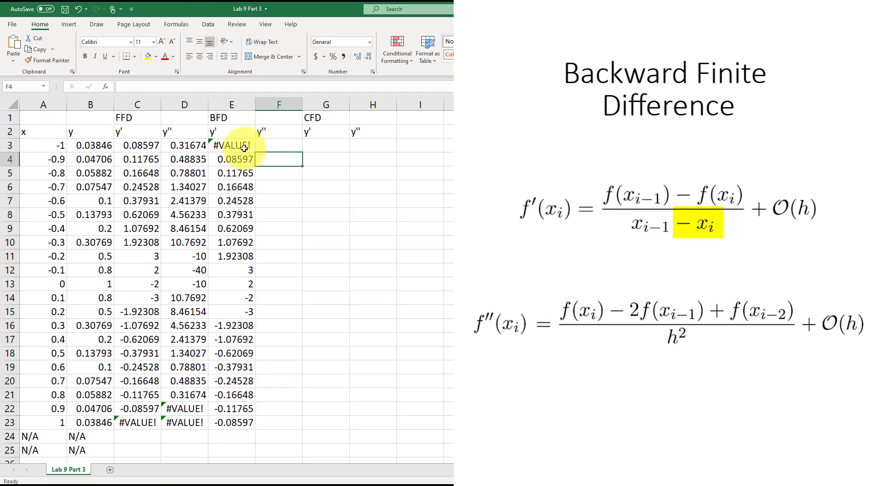
pyautogui.click(244, 147)
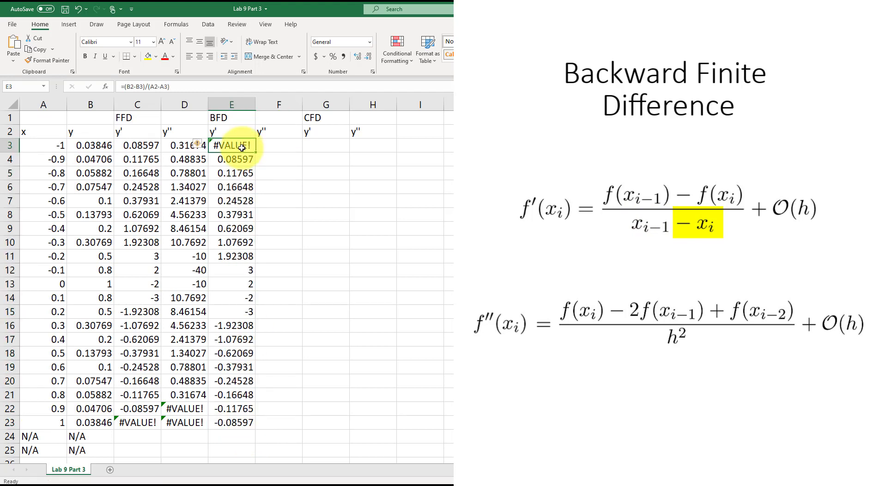
# Step: Inspect the references in E3 and enter the backward-difference second derivative =(B3-2*B2+B1)/(A2-A3)^2 in F3 under BFD y''
pyautogui.click(184, 85)
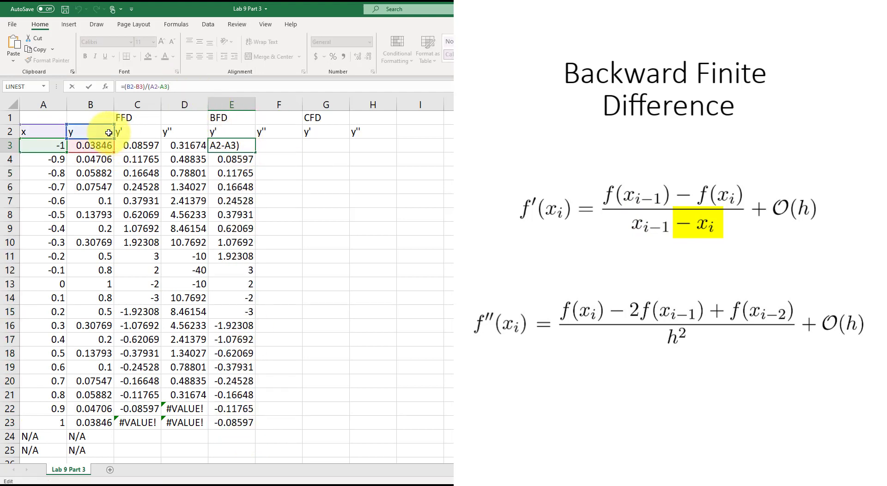
pyautogui.click(276, 147)
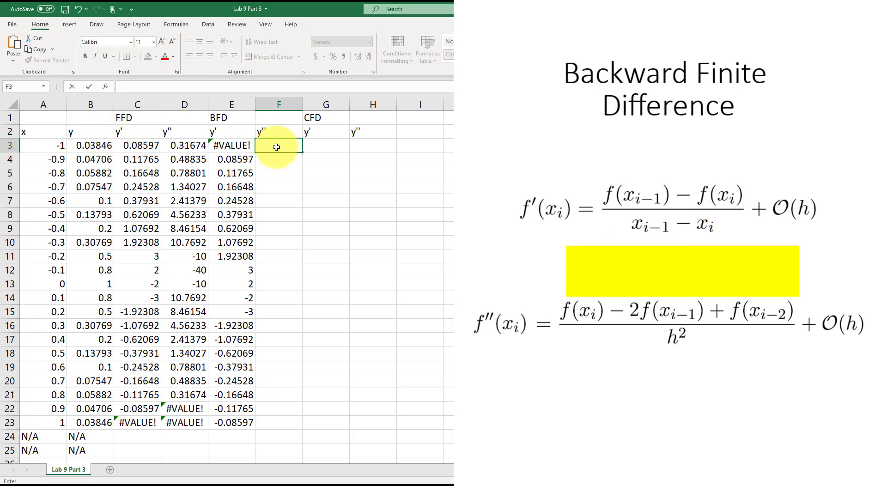
pyautogui.write('=')
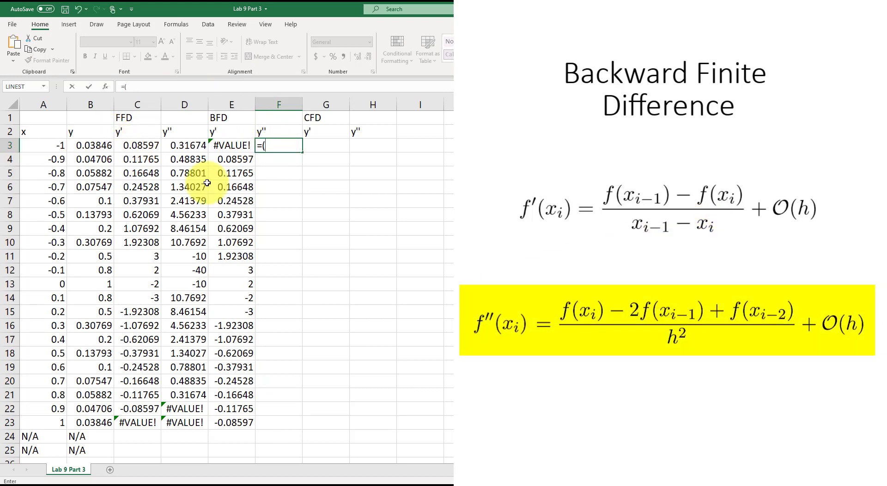
pyautogui.write('(')
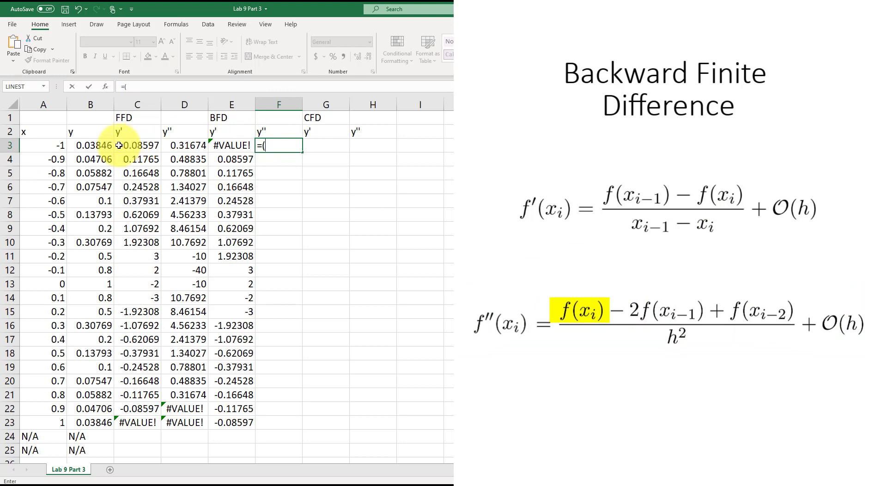
pyautogui.click(94, 146)
pyautogui.write('-2')
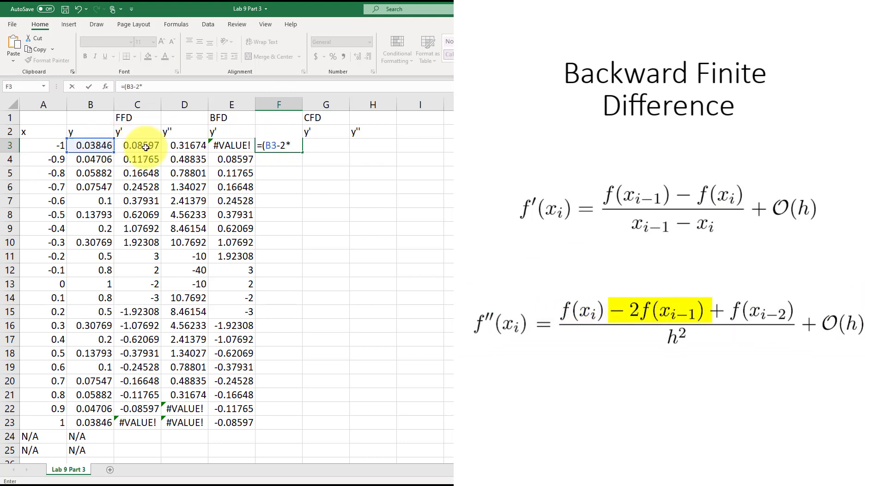
pyautogui.write('*')
pyautogui.click(92, 132)
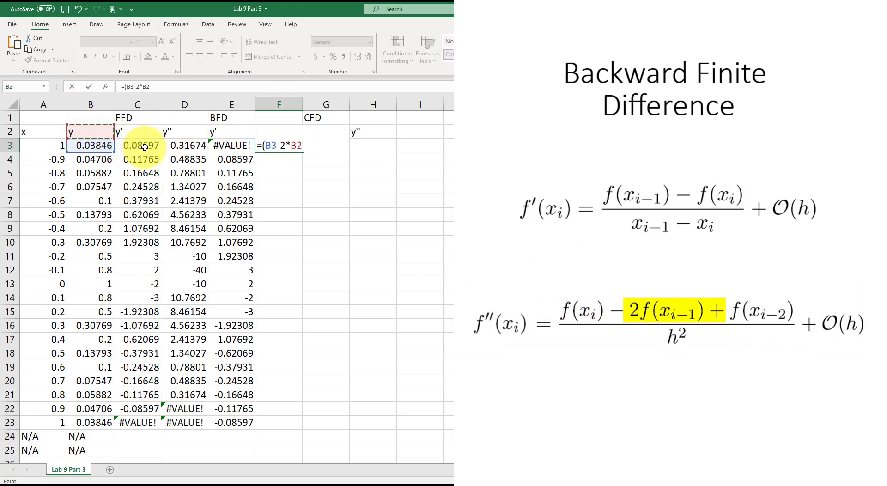
pyautogui.write('+')
pyautogui.click(73, 117)
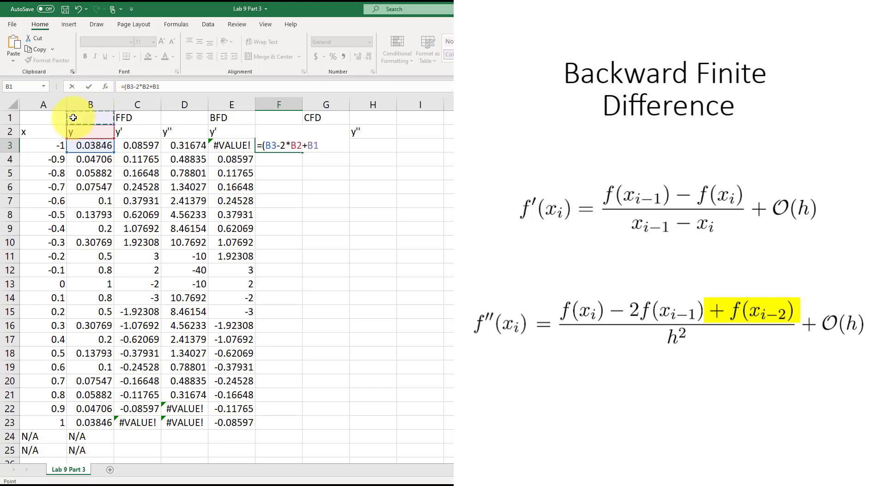
pyautogui.write(')/(')
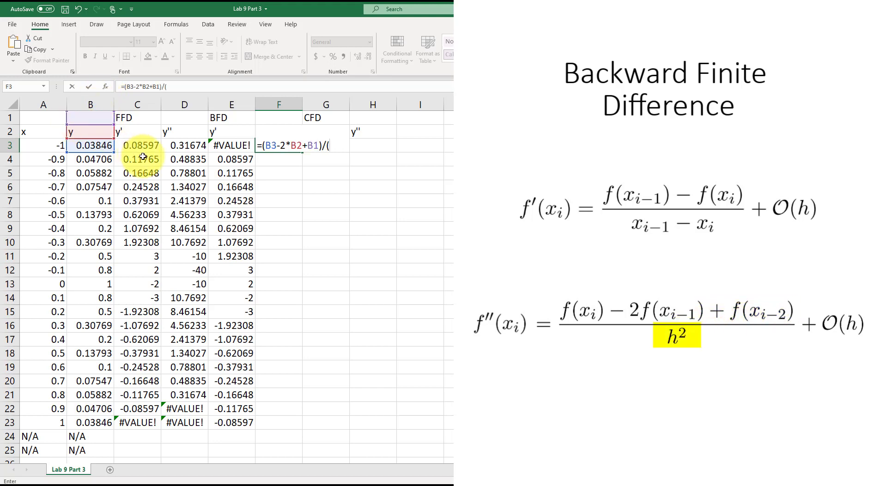
pyautogui.click(42, 132)
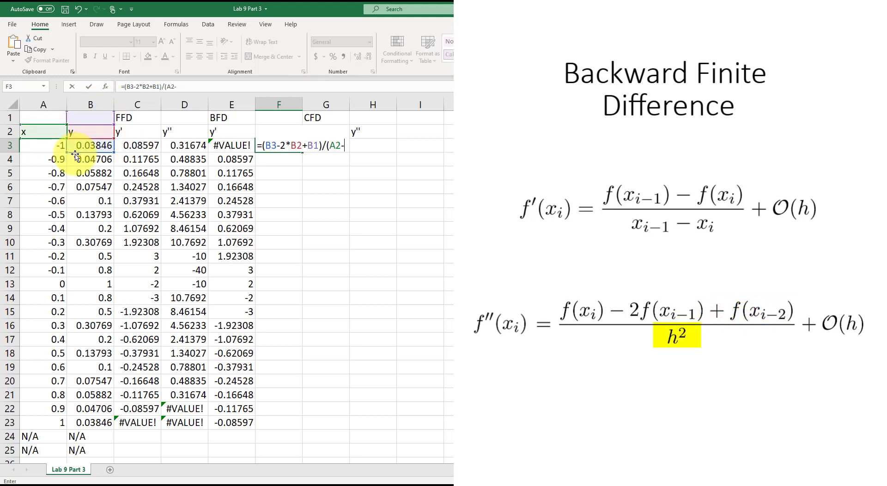
pyautogui.write('-')
pyautogui.click(48, 148)
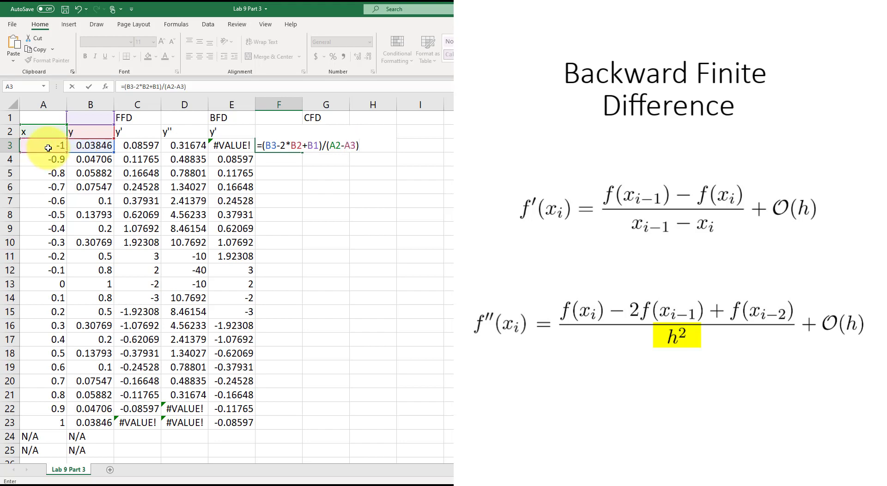
pyautogui.write(')^2')
pyautogui.press('Return')
# Step: Fill the F3 backward second-derivative formula down to F23 and inspect the cell references in F3 and F4
pyautogui.click(278, 146)
pyautogui.moveTo(302, 152)
pyautogui.mouseDown()
pyautogui.moveTo(354, 365)
pyautogui.moveTo(274, 425)
pyautogui.mouseUp()
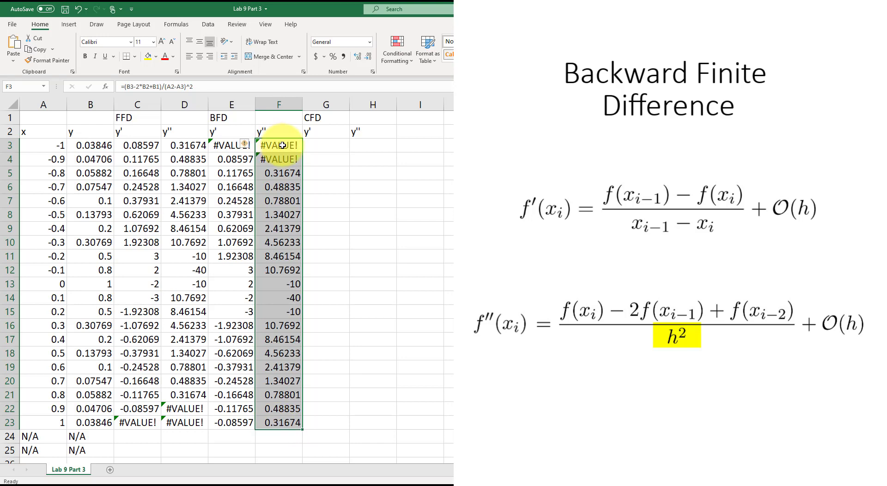
pyautogui.click(279, 145)
pyautogui.click(257, 86)
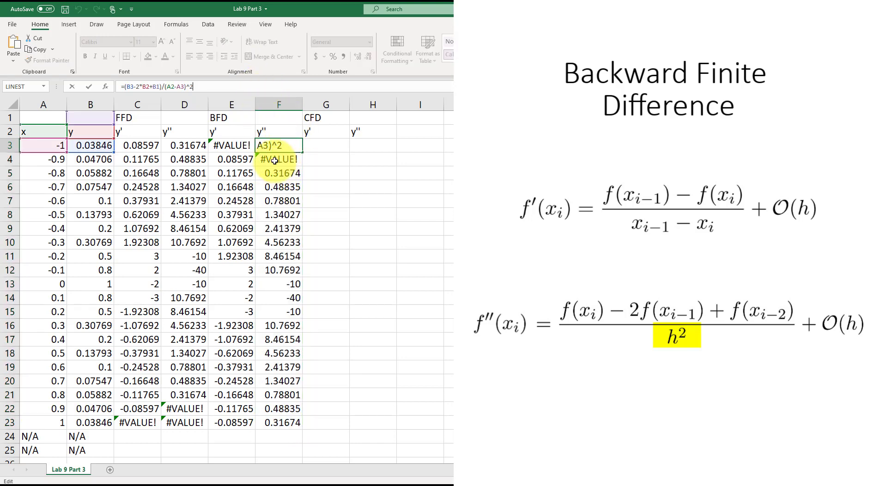
pyautogui.press('Return')
pyautogui.click(278, 86)
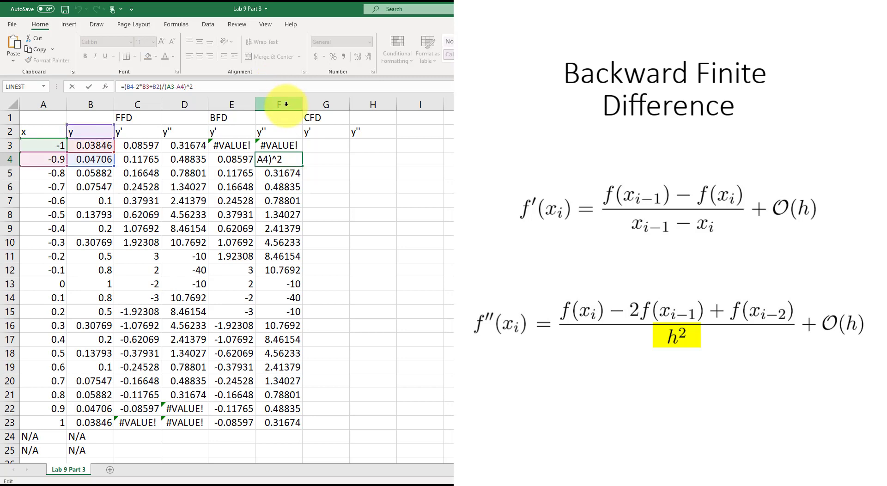
# Step: Enter the centred-difference first derivative =(B4-B2)/(2*(A4-A3)) in G3 under CFD y' and fill it down to G23
pyautogui.click(328, 145)
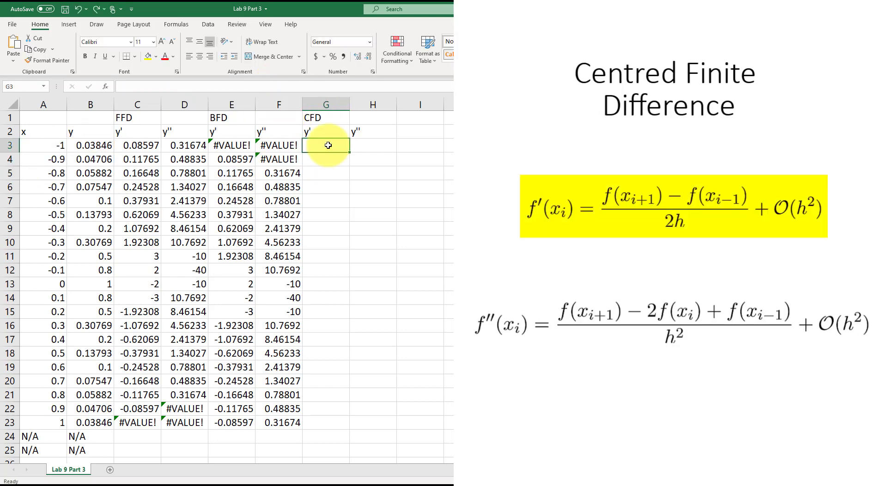
pyautogui.write('=')
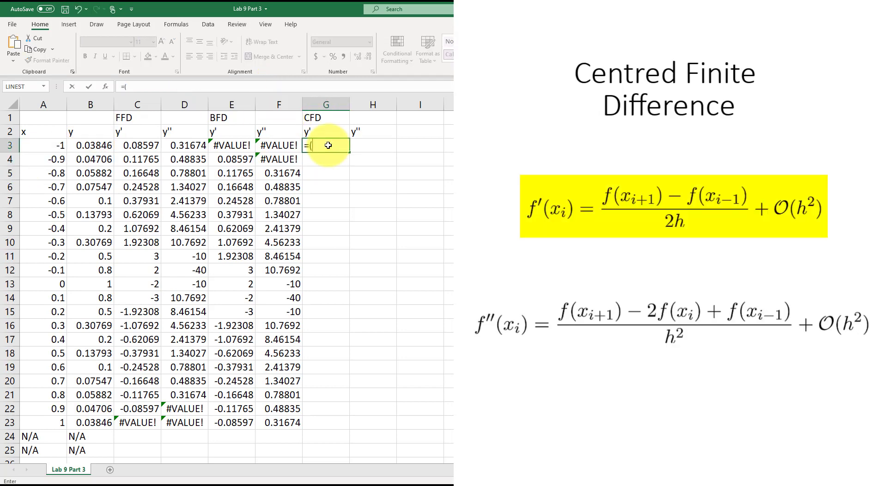
pyautogui.write('(')
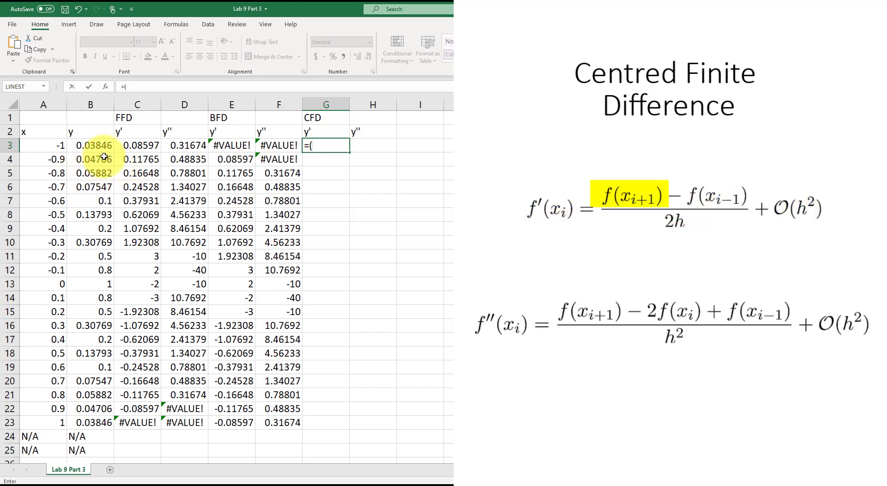
pyautogui.click(105, 157)
pyautogui.write('-')
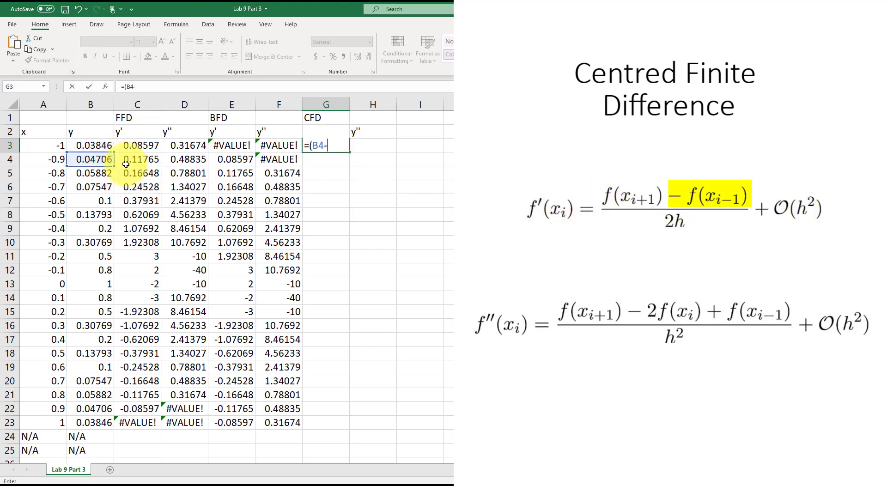
pyautogui.click(92, 134)
pyautogui.write(')/')
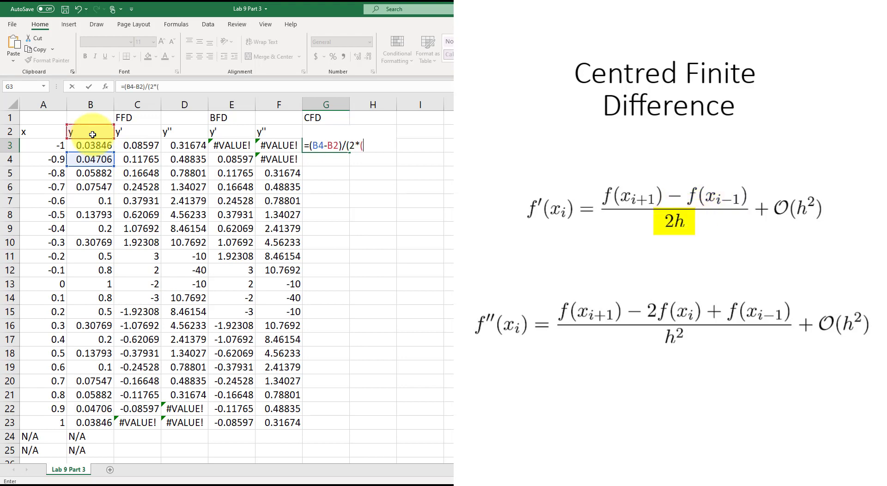
pyautogui.write('(2*(')
pyautogui.click(58, 159)
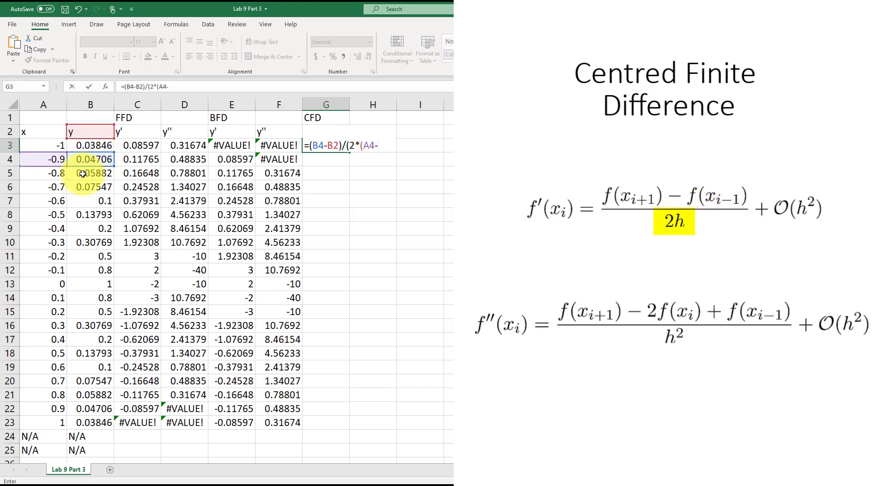
pyautogui.write('-')
pyautogui.click(53, 146)
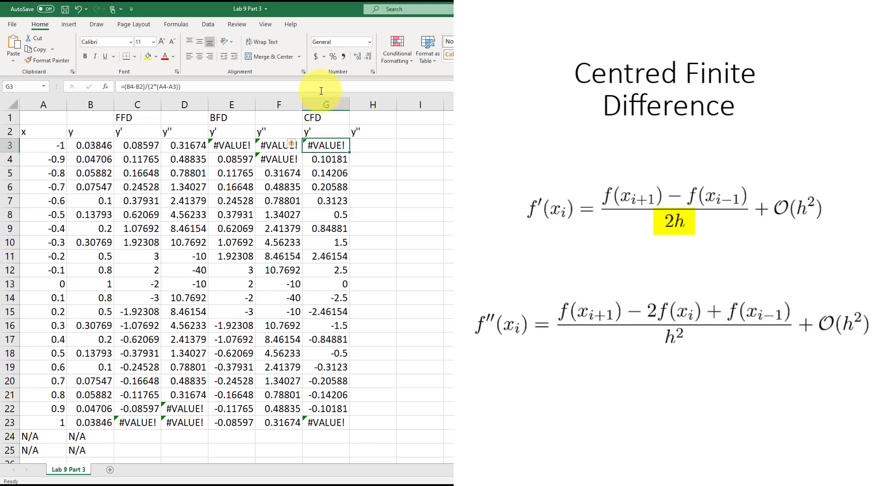
# Step: Inspect the cell references of the centred first-derivative formulas in G3 and G23, leaving both unedited
pyautogui.click(320, 88)
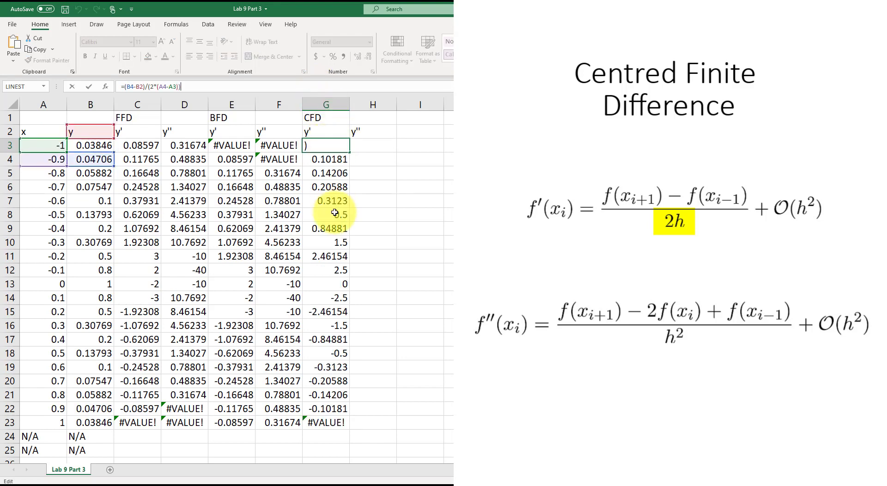
pyautogui.press('Escape')
pyautogui.hotkey('ctrl', 'Down')
pyautogui.click(362, 86)
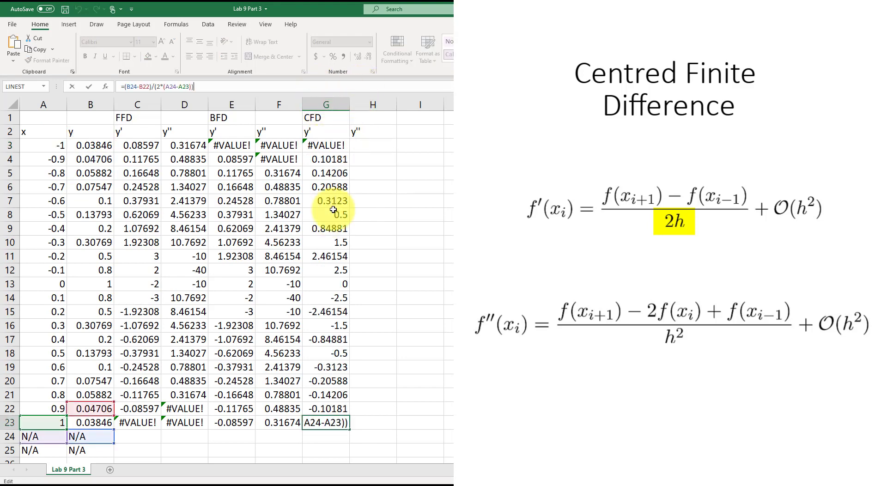
pyautogui.press('Escape')
# Step: Replace the formula in G3 with the forward and backward average =(C3+E3)/2 and fill it down to G23
pyautogui.click(337, 146)
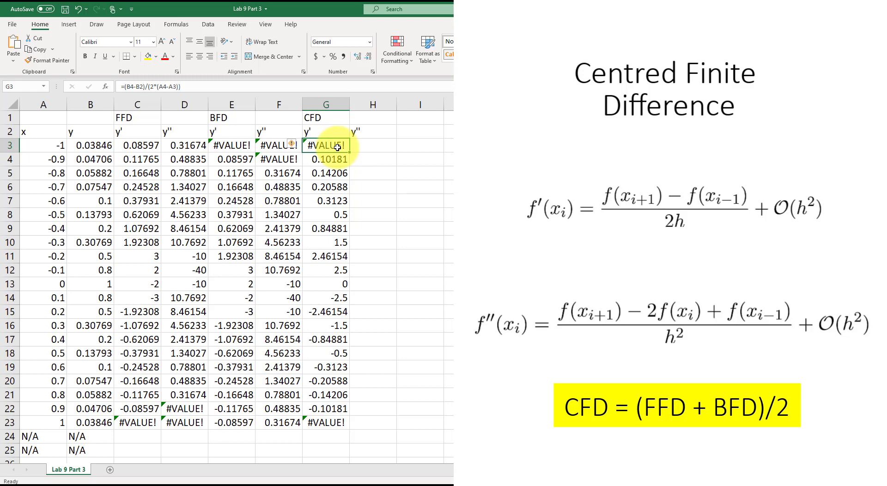
pyautogui.write('=(')
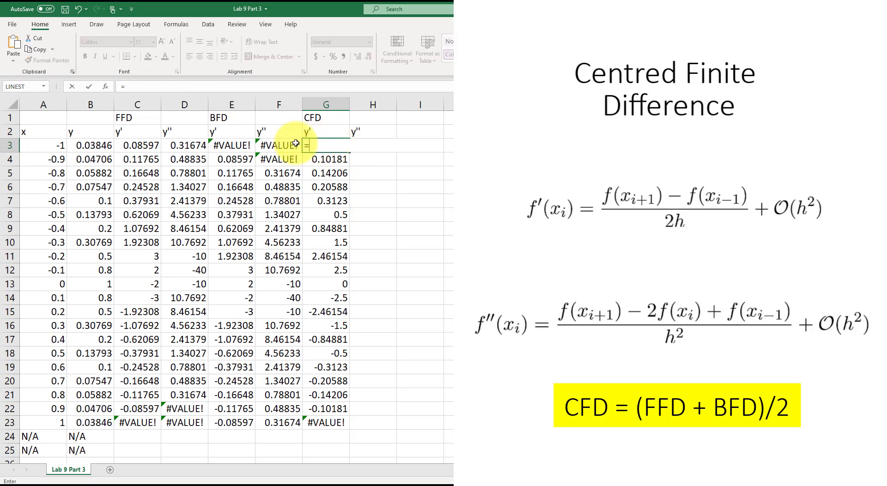
pyautogui.press('Left')
pyautogui.press('Left')
pyautogui.press('Left')
pyautogui.press('Left')
pyautogui.write('+')
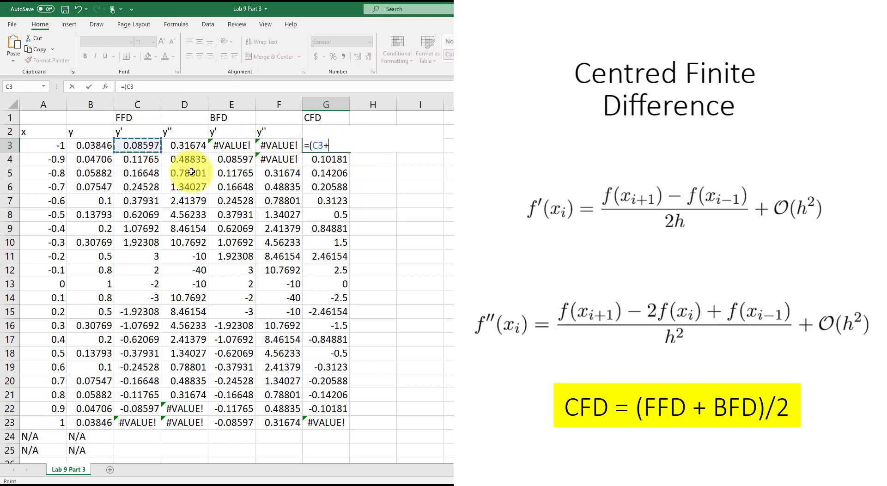
pyautogui.press('Left')
pyautogui.press('Left')
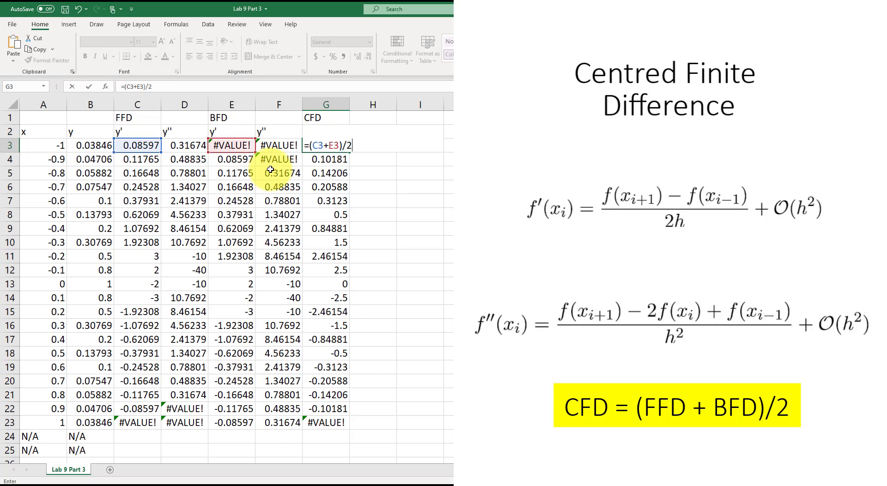
pyautogui.hotkey('ctrl', 'Return')
pyautogui.doubleClick(350, 152)
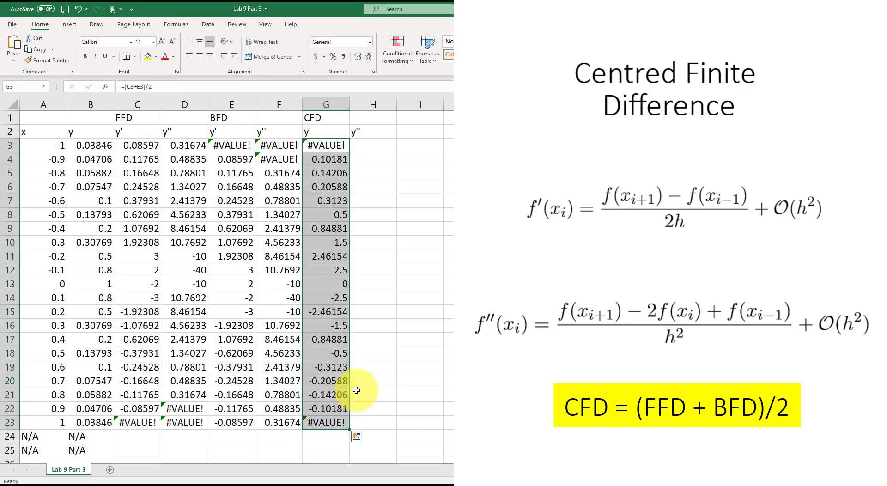
# Step: Enter the centred-difference second derivative =(B4-2*B3+B2)/(A4-A3)^2 in H3 under CFD y''
pyautogui.click(377, 145)
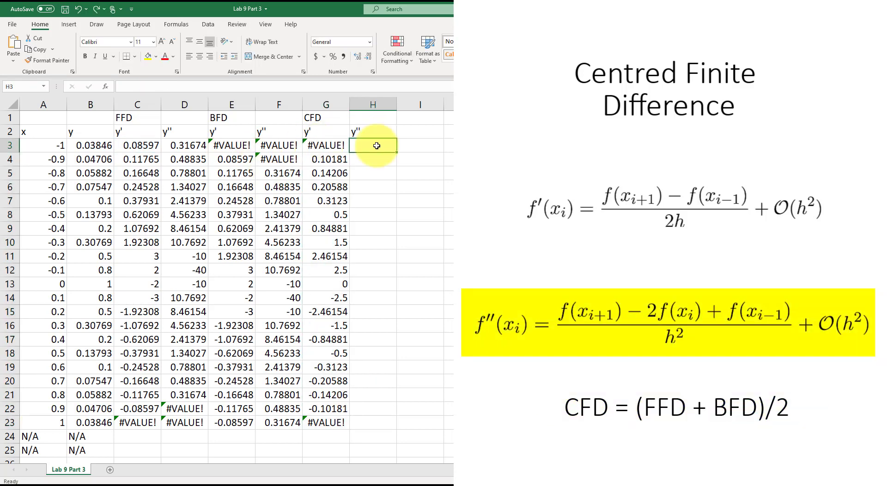
pyautogui.write('=(')
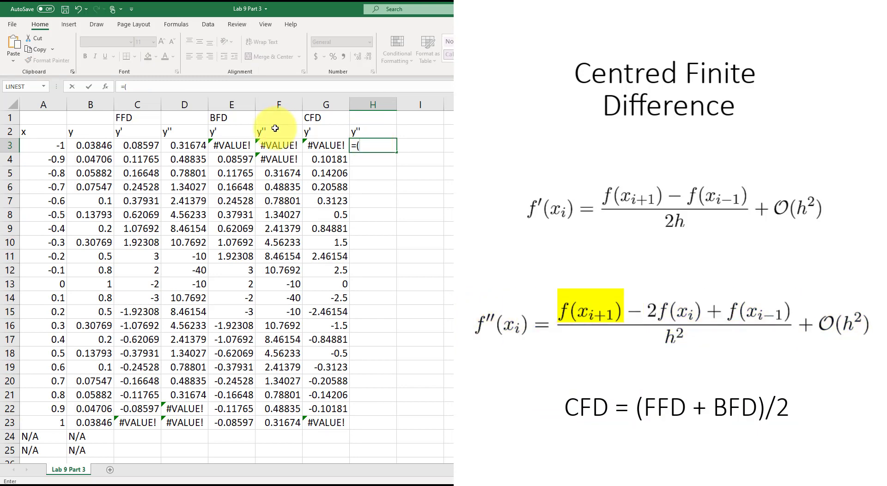
pyautogui.click(102, 159)
pyautogui.write('-2')
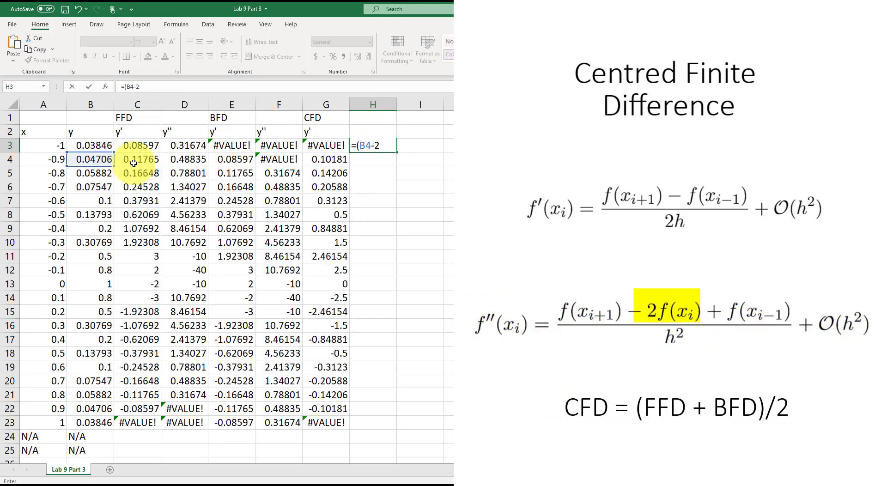
pyautogui.write('*')
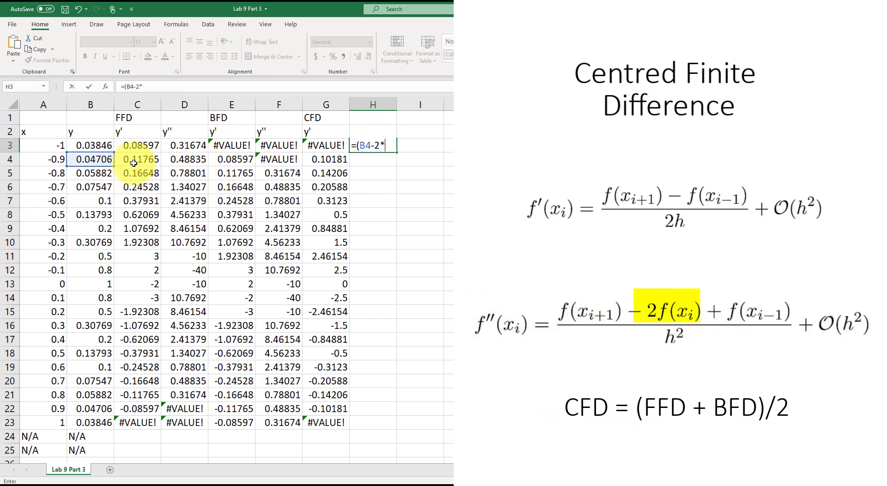
pyautogui.click(88, 145)
pyautogui.write('+')
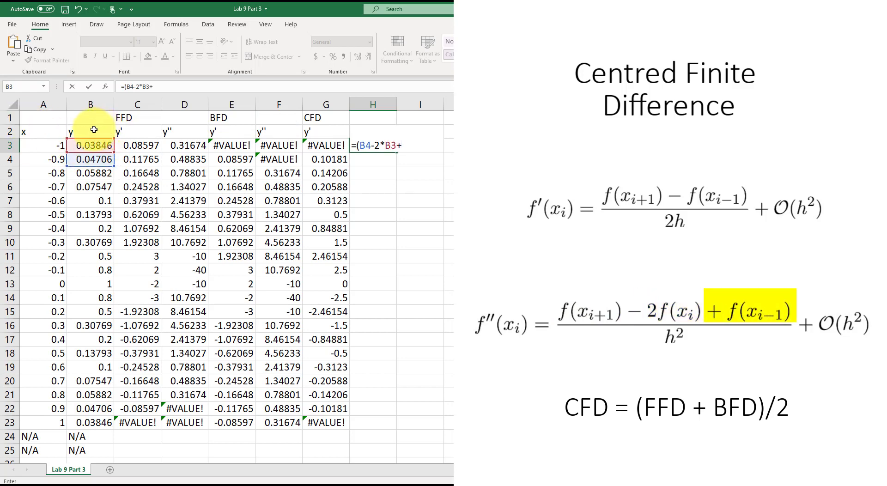
pyautogui.click(93, 130)
pyautogui.write(')/')
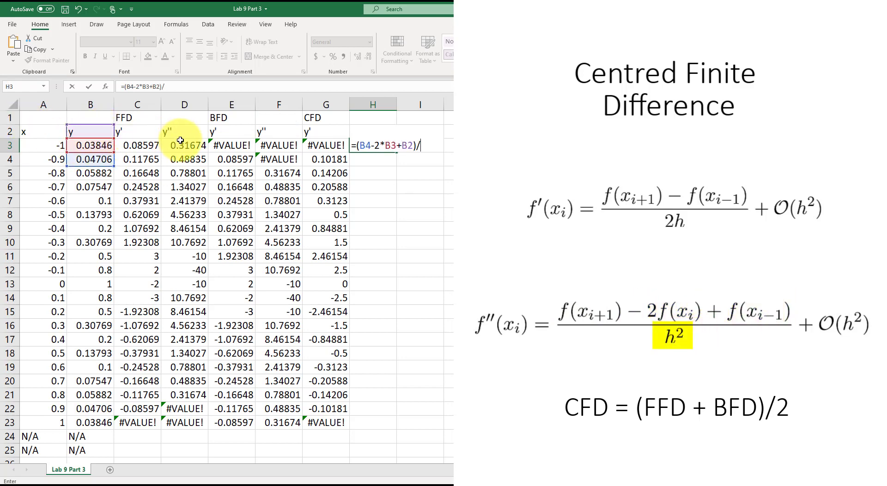
pyautogui.write('(')
pyautogui.click(51, 159)
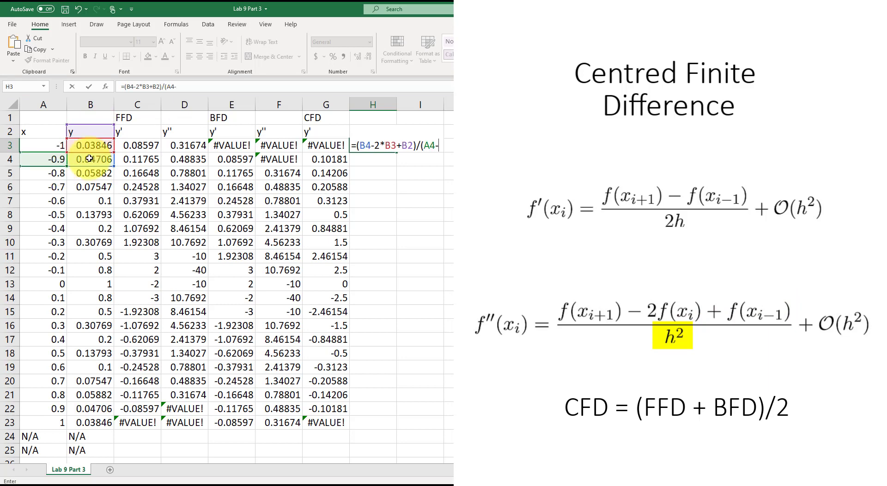
pyautogui.click(42, 146)
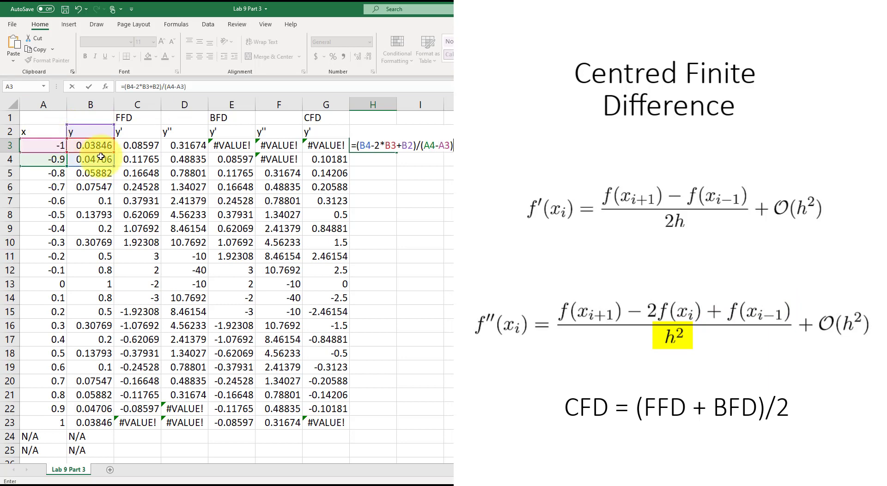
pyautogui.write(')^2')
pyautogui.press('Return')
# Step: Fill the H3 centred second-derivative formula down to H23 and inspect the cell references in H3 and H23
pyautogui.moveTo(396, 152); pyautogui.dragTo(377, 427)
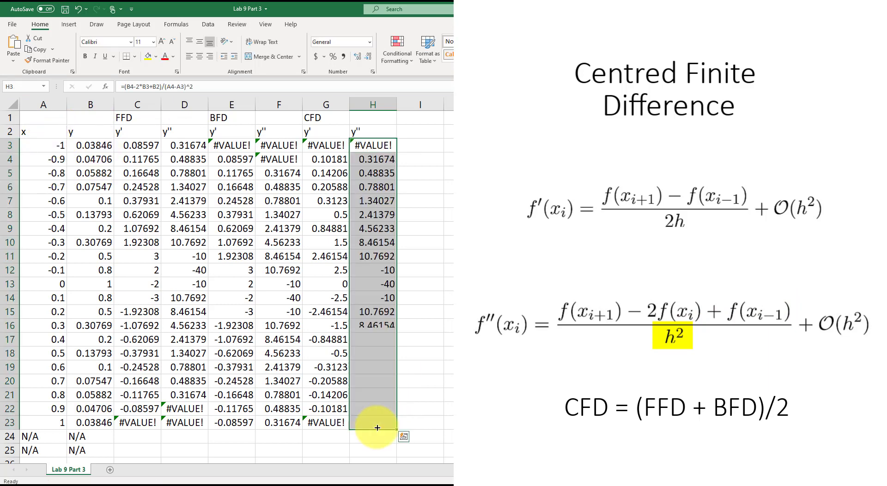
pyautogui.click(380, 144)
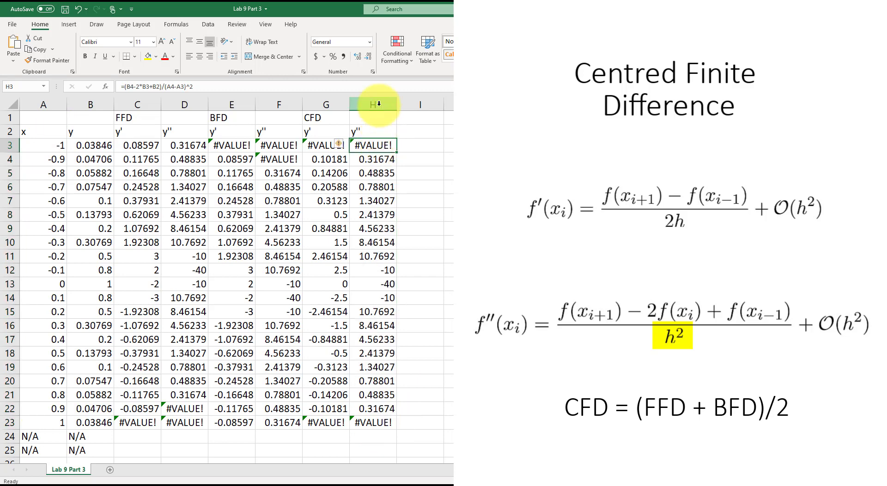
pyautogui.doubleClick(380, 144)
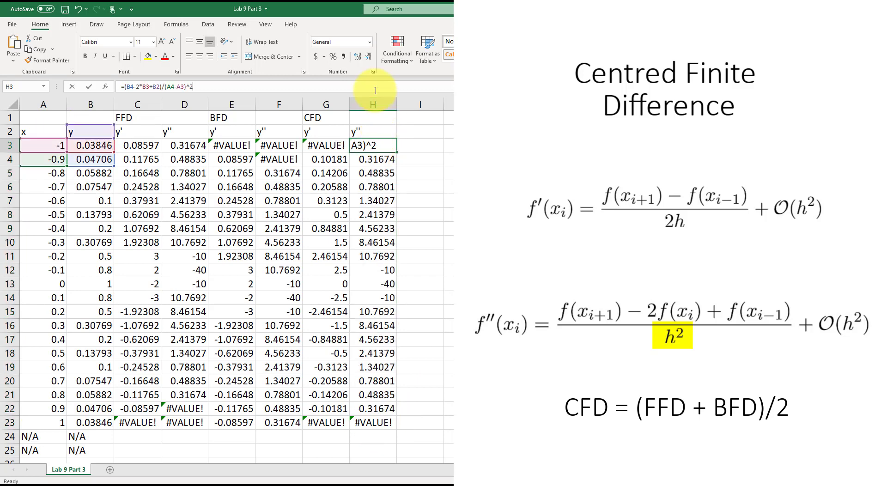
pyautogui.click(371, 424)
pyautogui.click(298, 87)
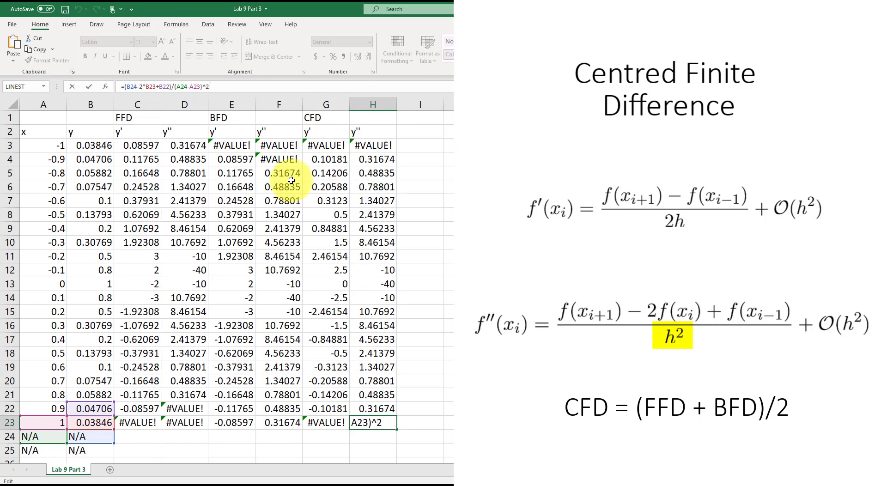